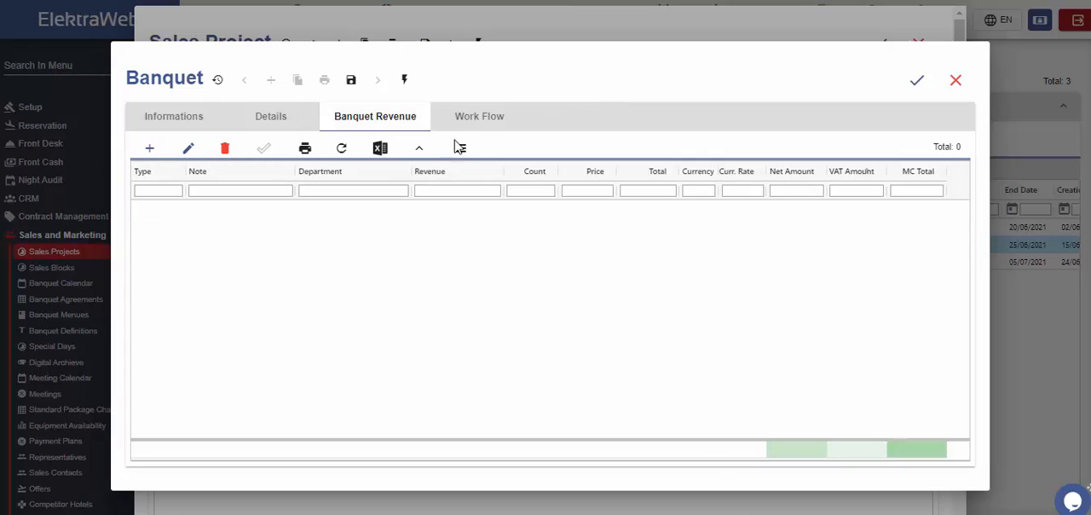
Set the banquet's type to Meetings, its saloon to Zeus and its start time on 20/6/2021 to 11:00.
left_click(497, 125)
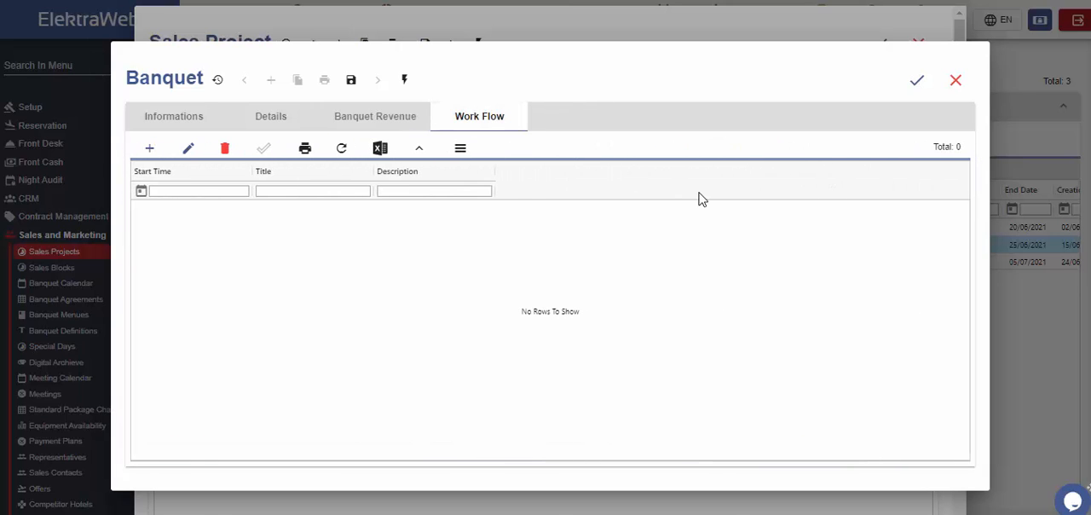
left_click(191, 119)
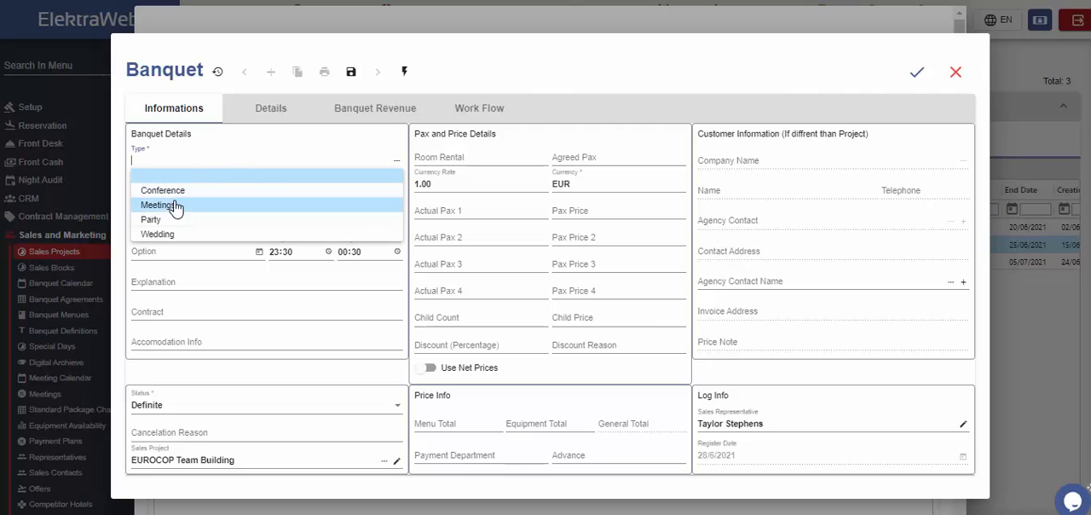
left_click(175, 206)
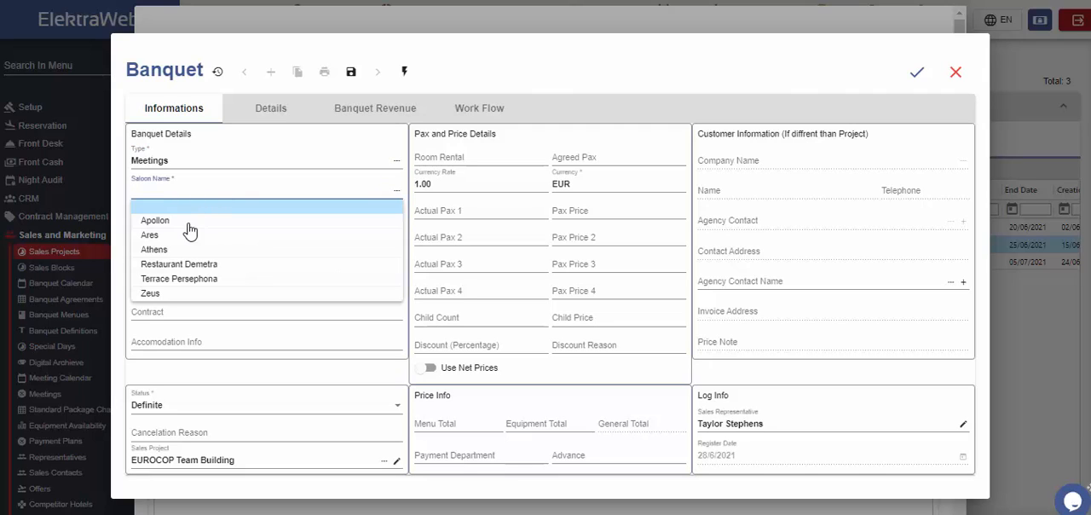
left_click(160, 300)
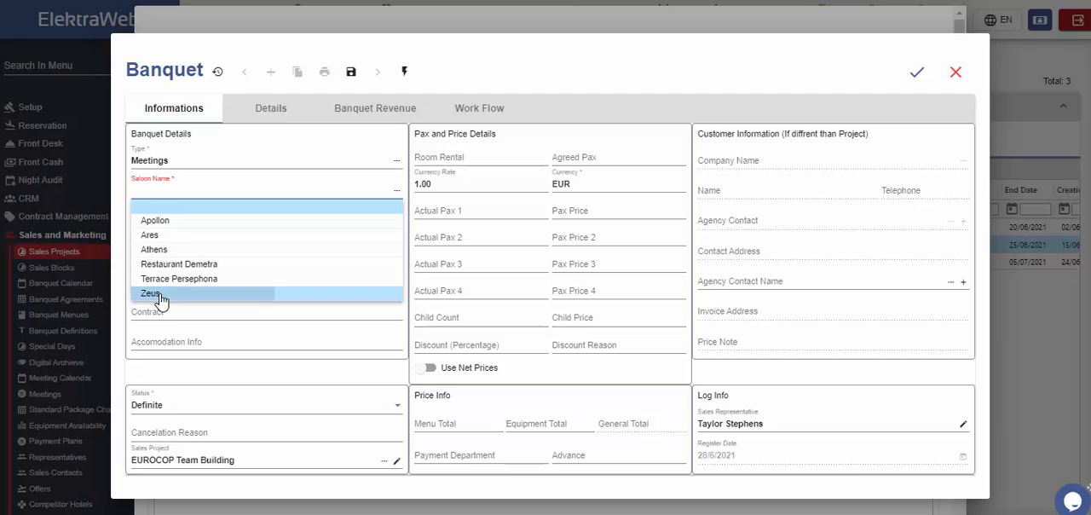
type("11:00")
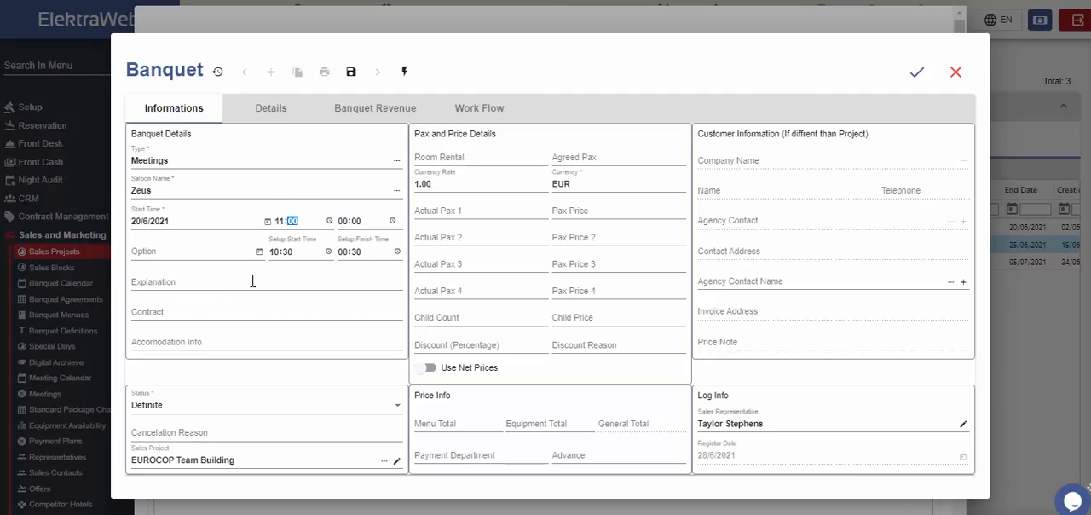
left_click(220, 280)
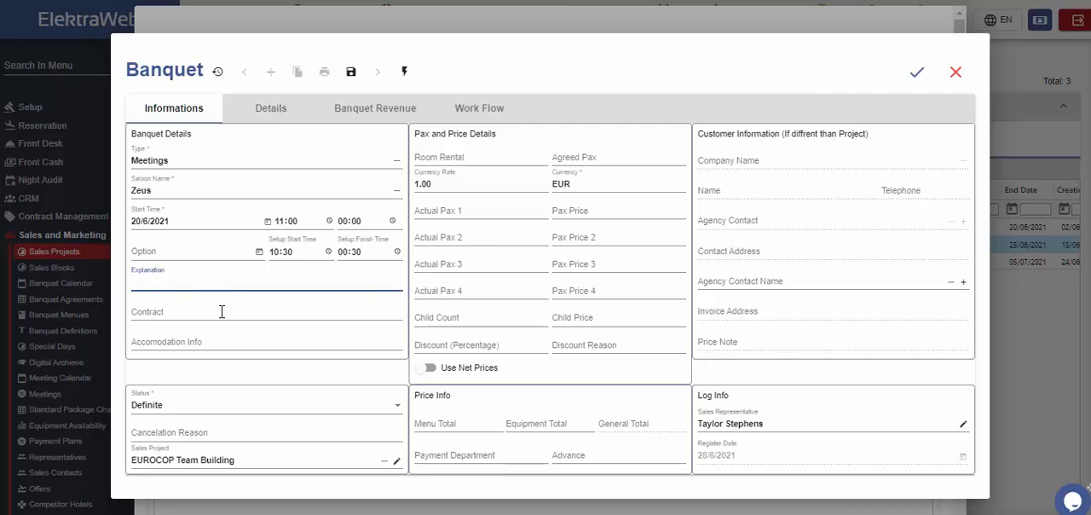
left_click(220, 311)
Try the Canceled status with its cancelation reason field, and return the banquet's status to Definite.
left_click(240, 413)
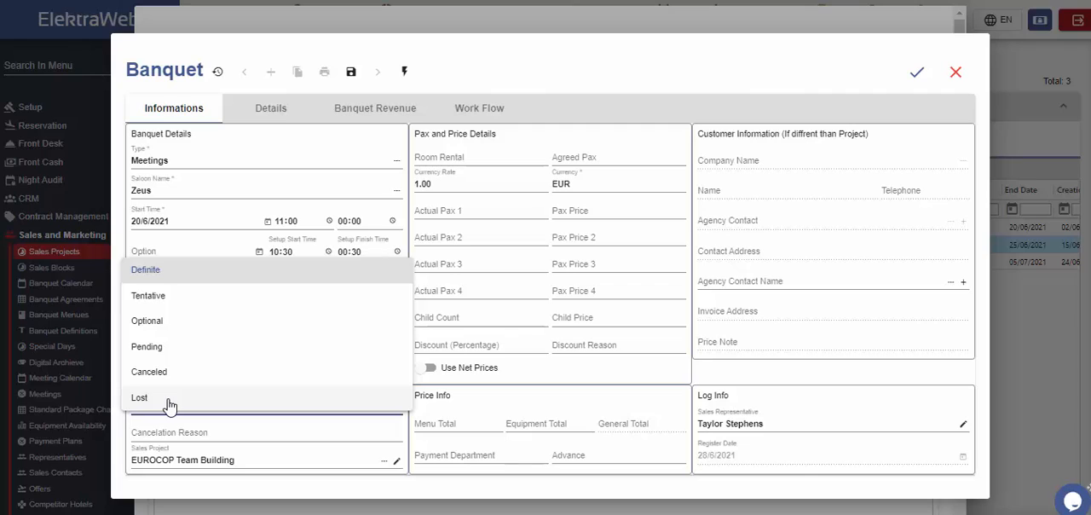
left_click(161, 374)
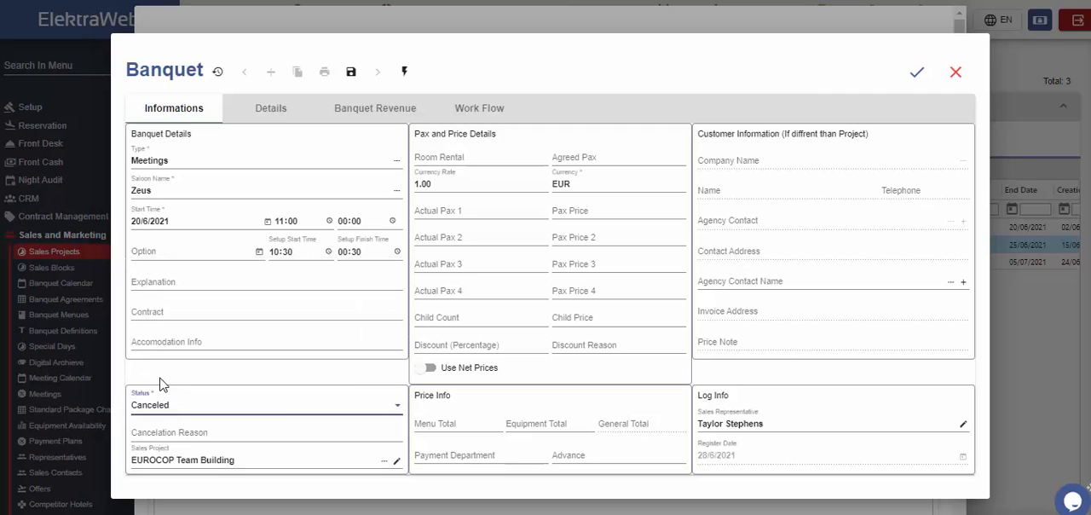
left_click(179, 433)
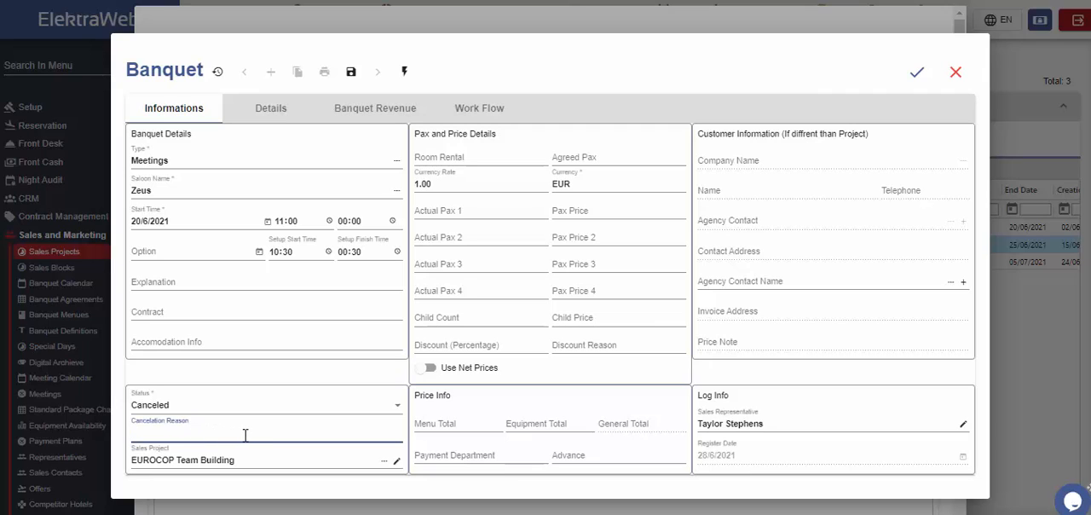
left_click(329, 406)
left_click(337, 302)
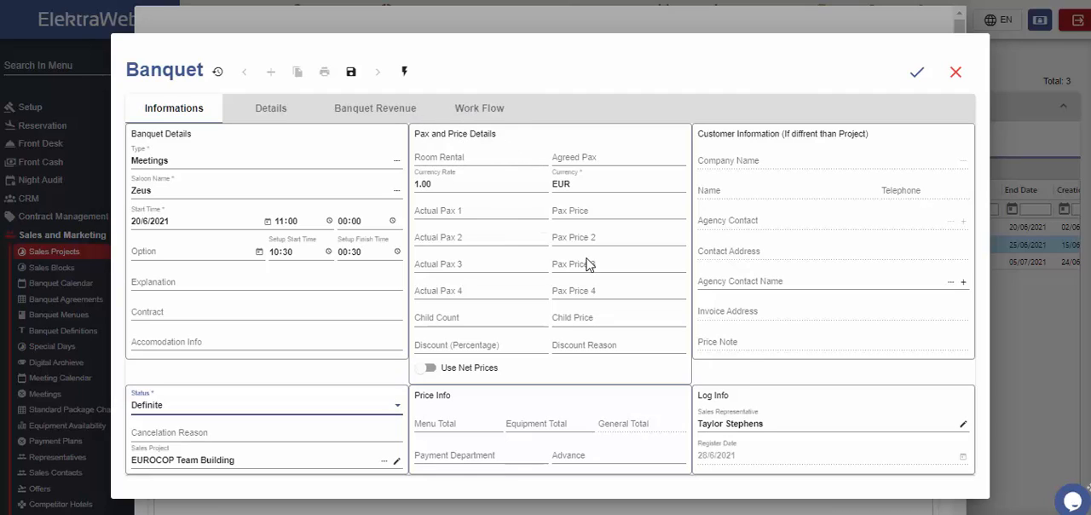
Set the banquet's Agreed Pax to 300 and enter Actual Pax 1 as 150 with a pax price of 100.
left_click(626, 152)
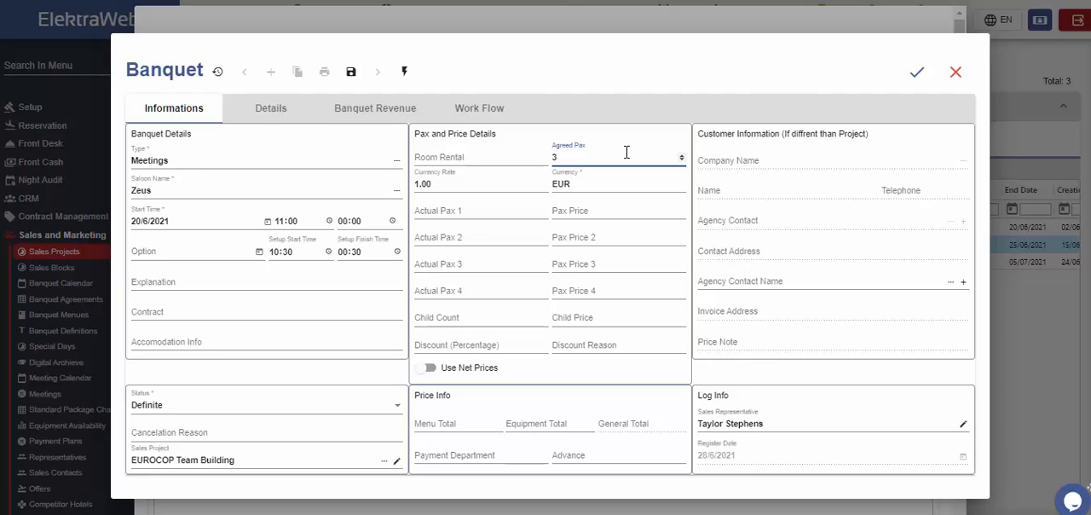
left_click(504, 179)
left_click(576, 183)
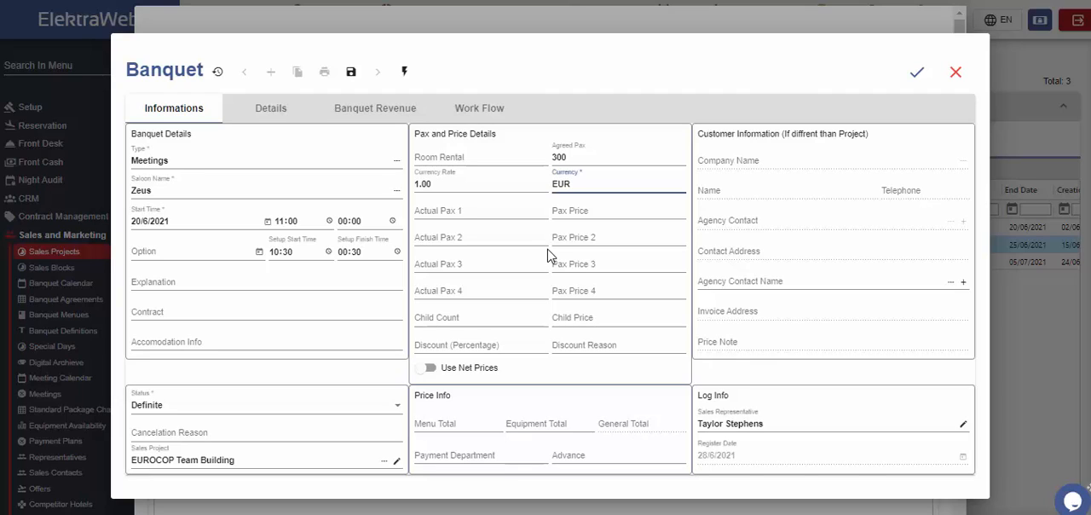
left_click(480, 213)
type("150")
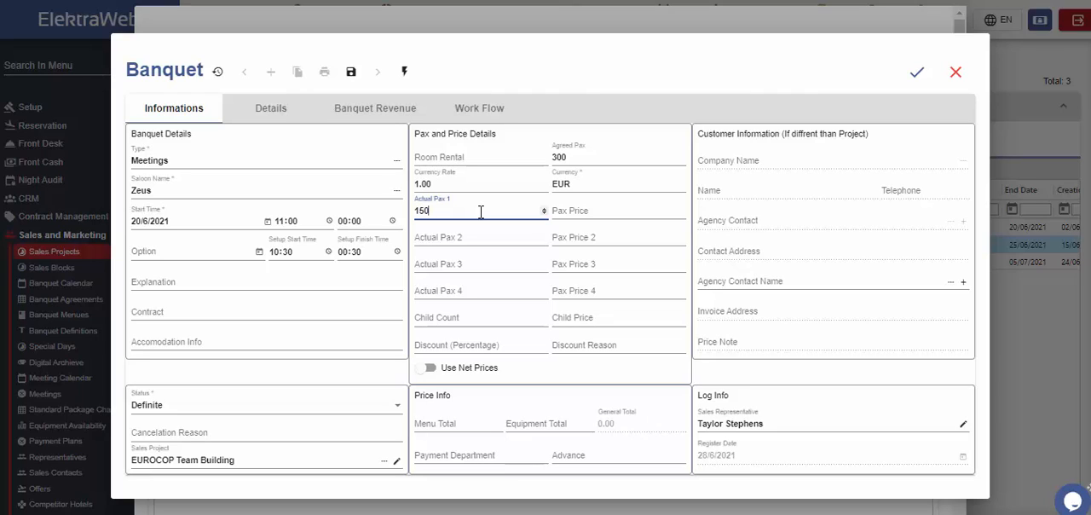
key("Tab")
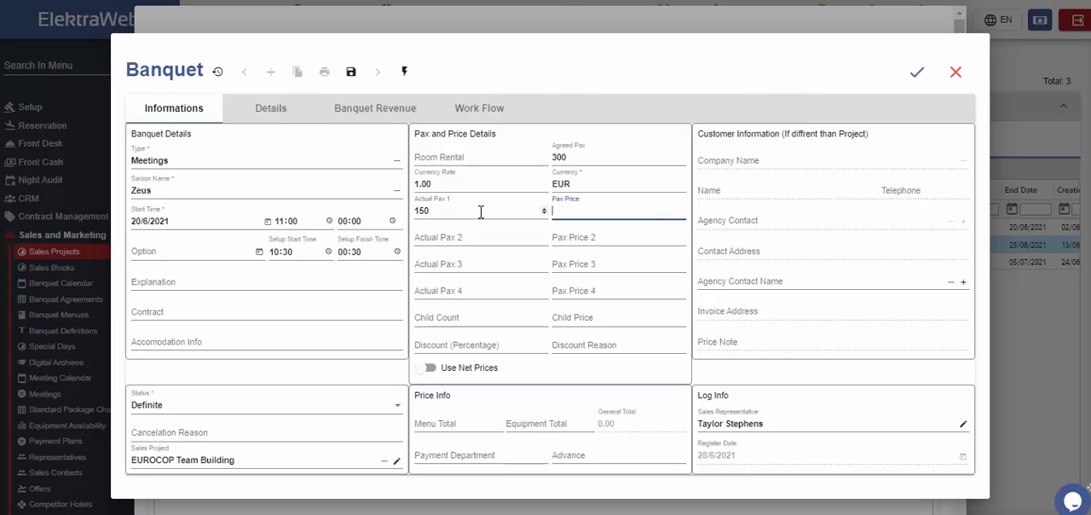
type("100")
Enter Actual Pax 2 as 100 at 140, Actual Pax 3 as 70 at 160, and a child count of 20 with a child price.
left_click(488, 242)
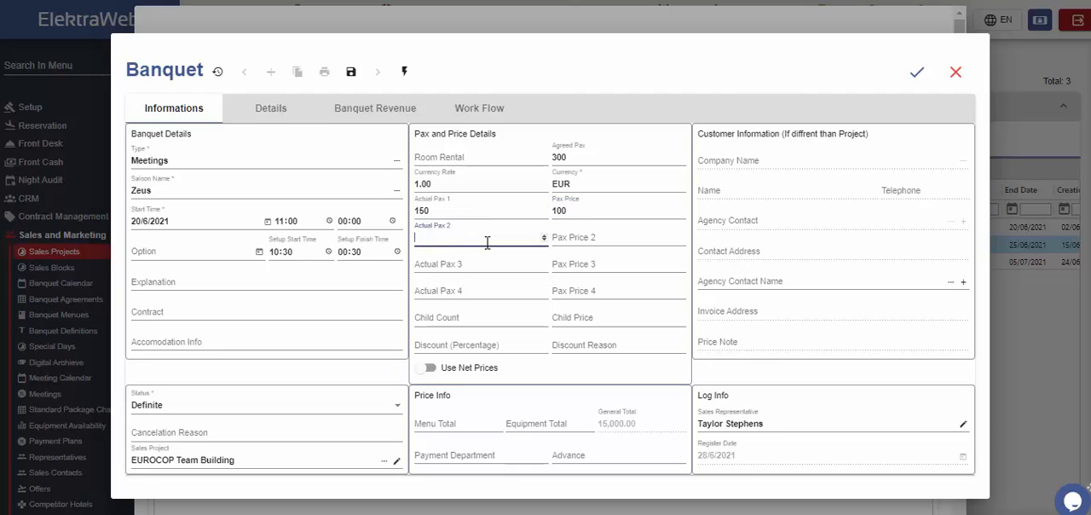
key("Tab")
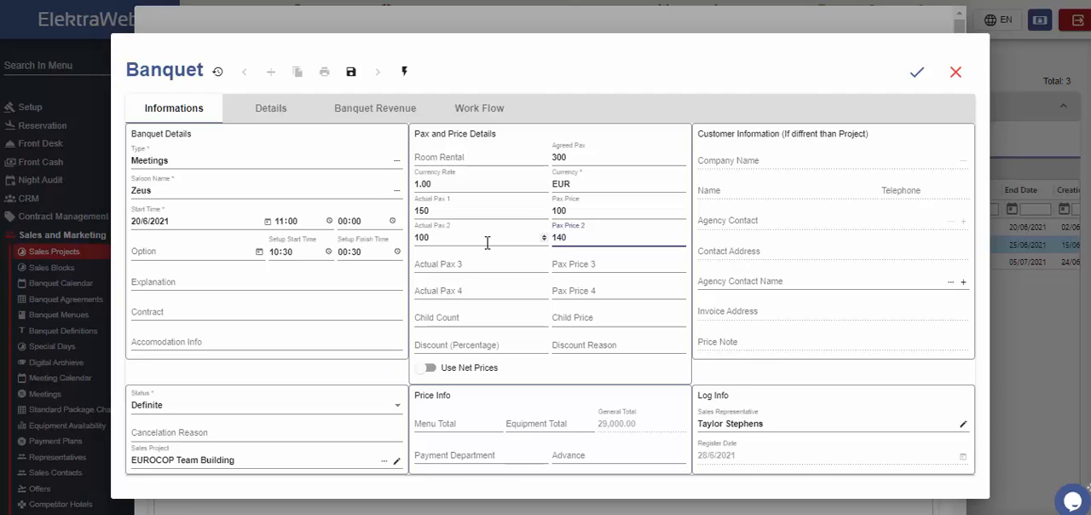
key("Tab")
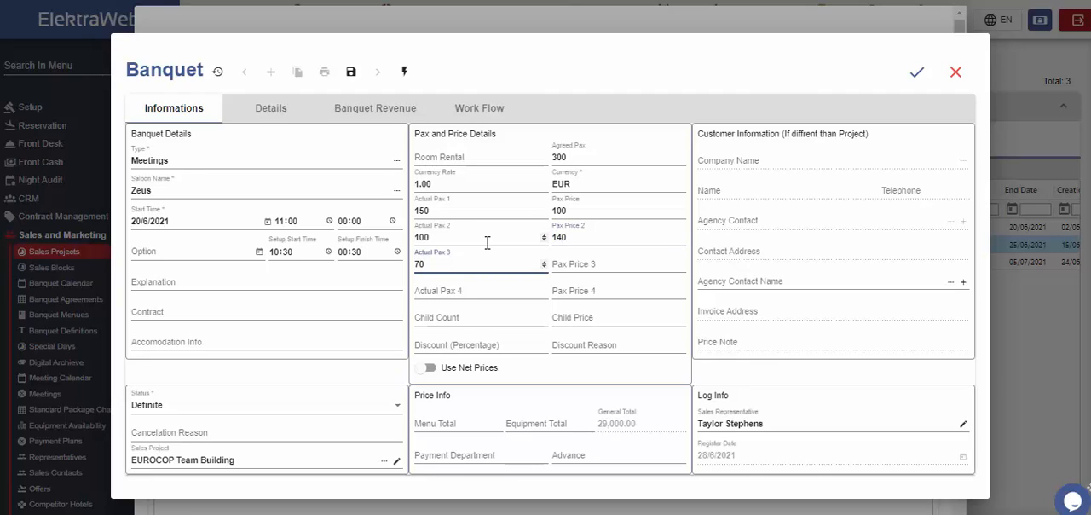
key("Tab")
type("16")
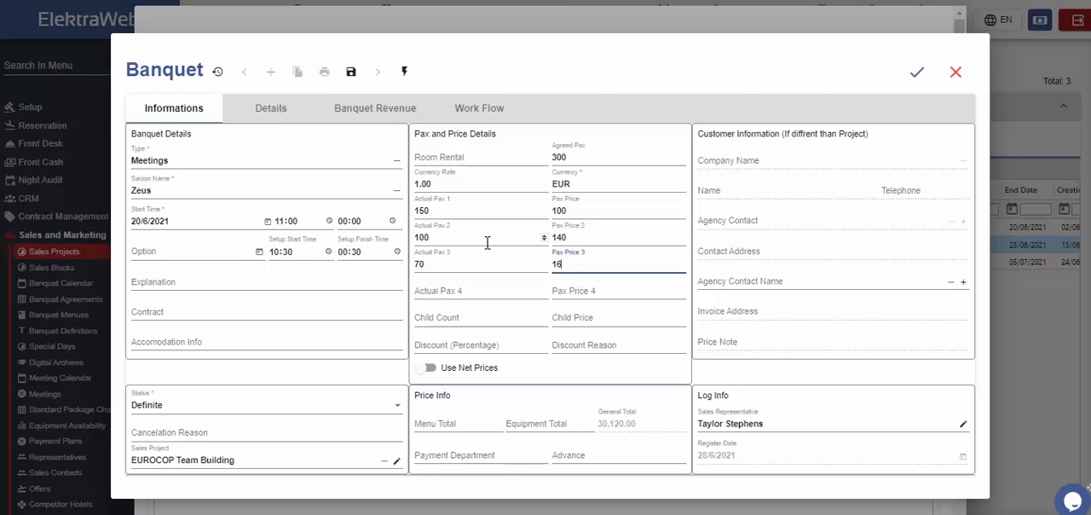
type("0")
left_click(469, 320)
type("20")
key("Tab")
type("4")
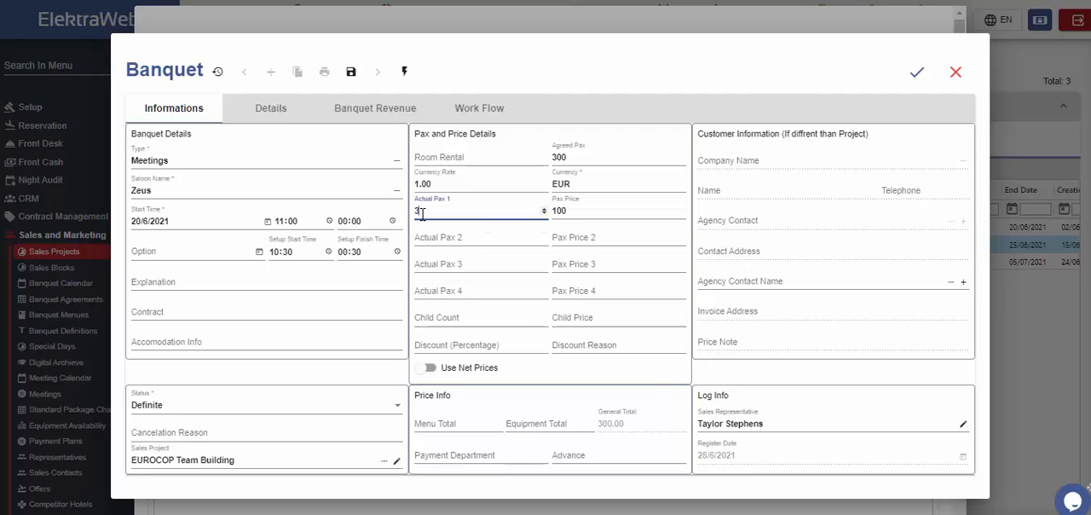
type("00")
Set Actual Pax 1 to 300, and record an advance of 10000 with Wire as the payment department.
left_click(454, 423)
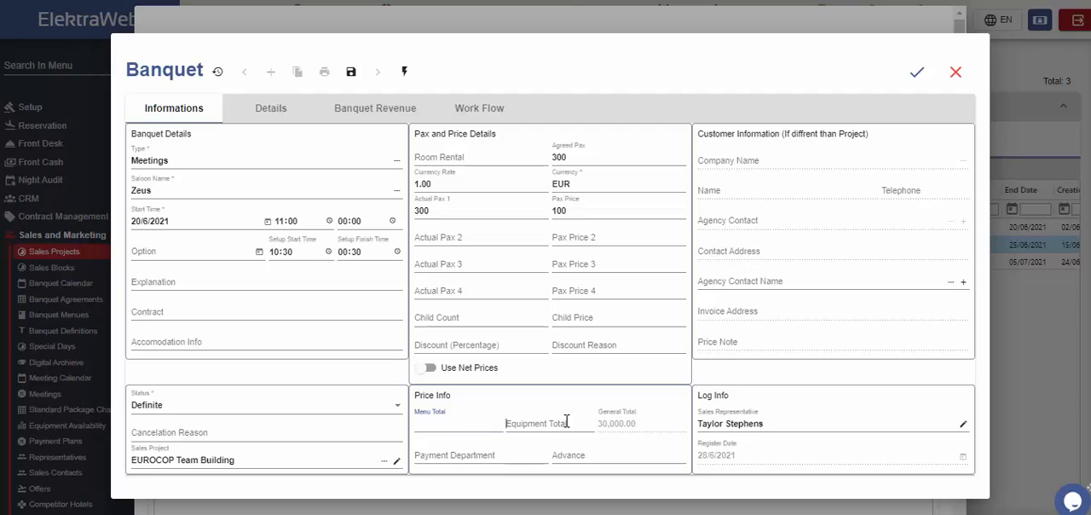
left_click(518, 457)
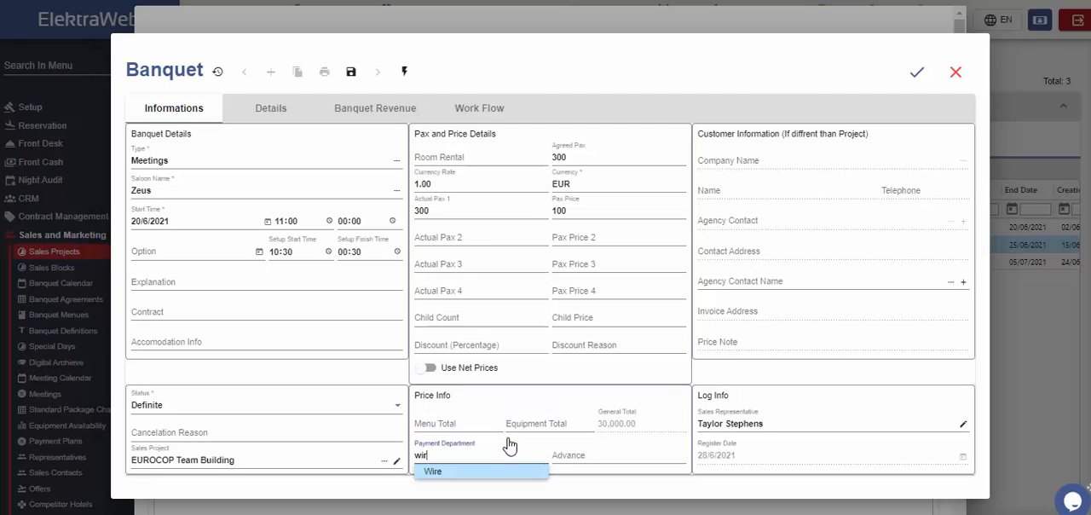
left_click(473, 477)
left_click(576, 455)
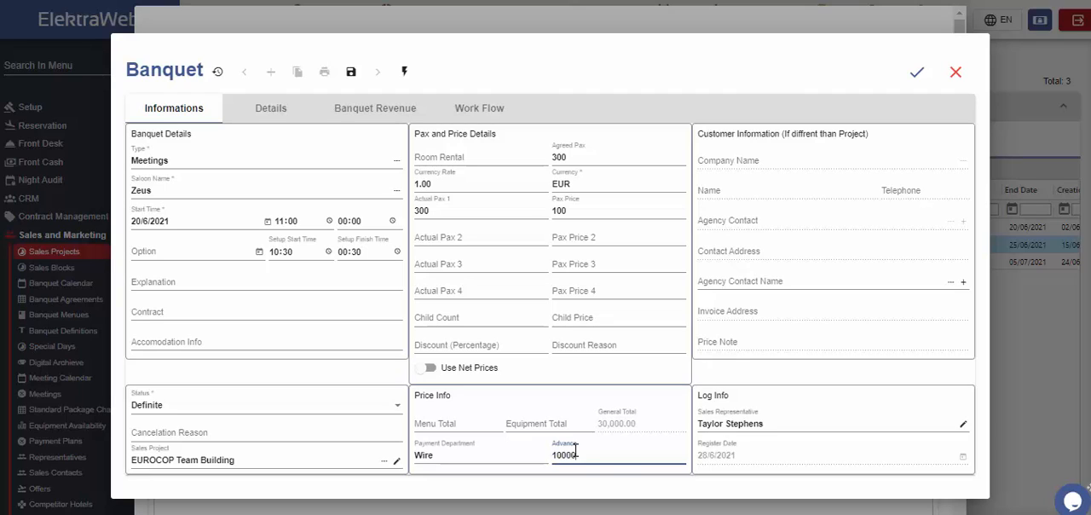
left_click(697, 484)
Set the banquet's table set up to U-Style in its details, leaving saloon schema, music and decoration empty.
left_click(274, 113)
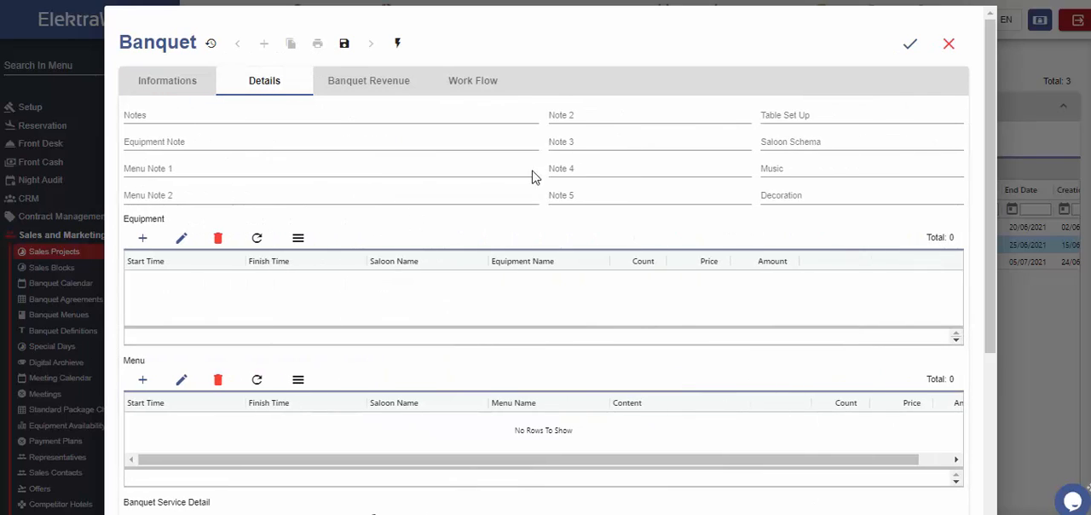
left_click(813, 117)
type("U-Style")
left_click(820, 150)
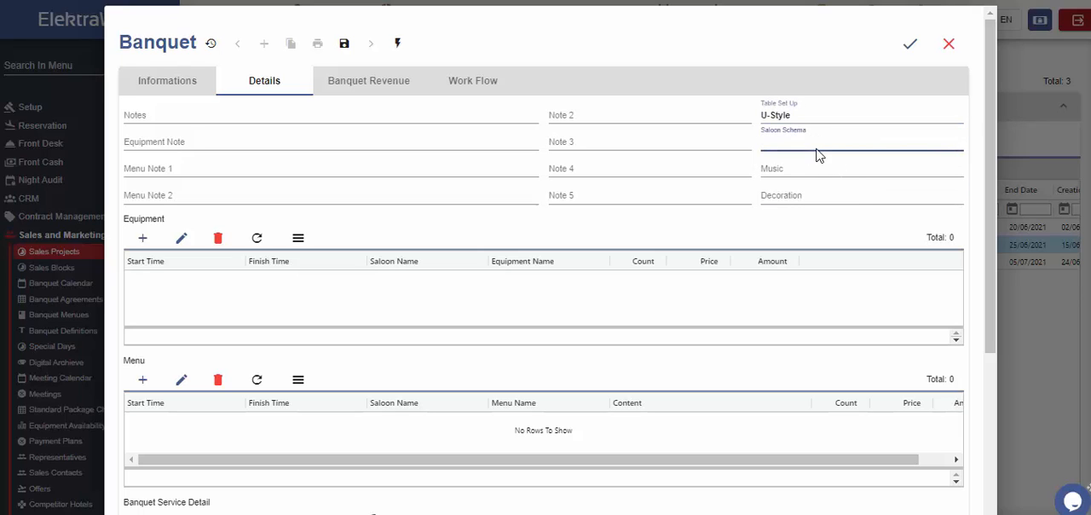
left_click(816, 169)
left_click(813, 197)
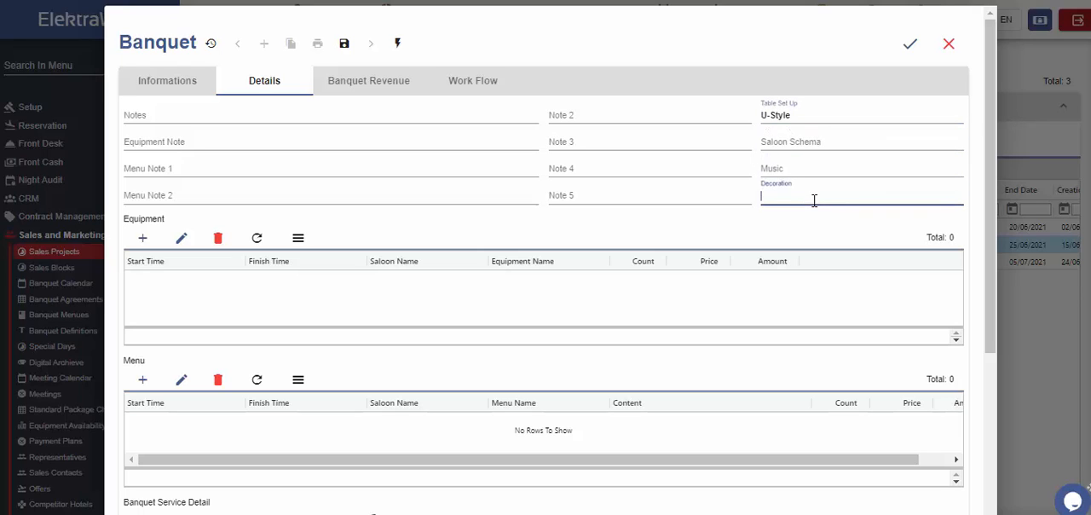
Add Laptops with a count of 3 to the banquet's equipment and save the entry.
left_click(142, 238)
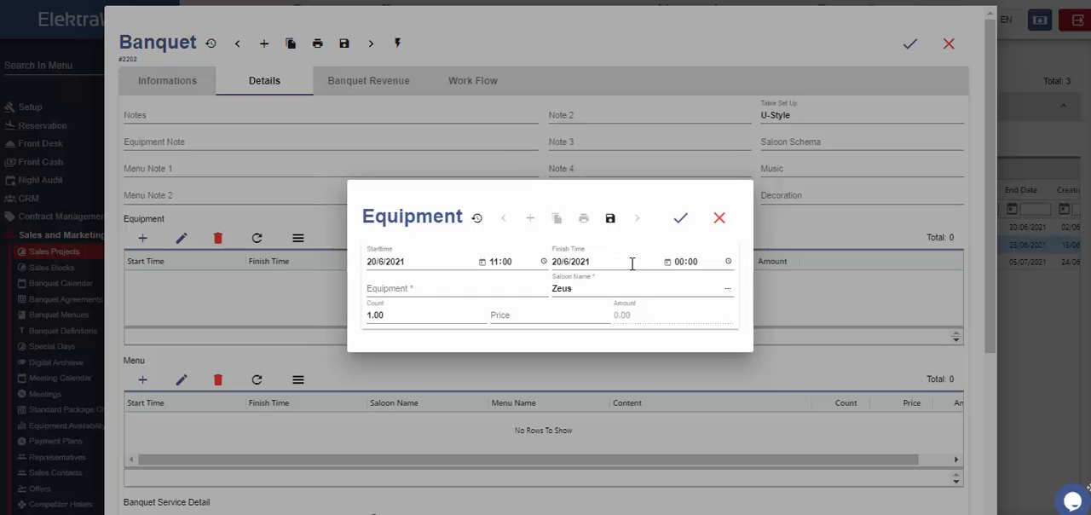
left_click(424, 287)
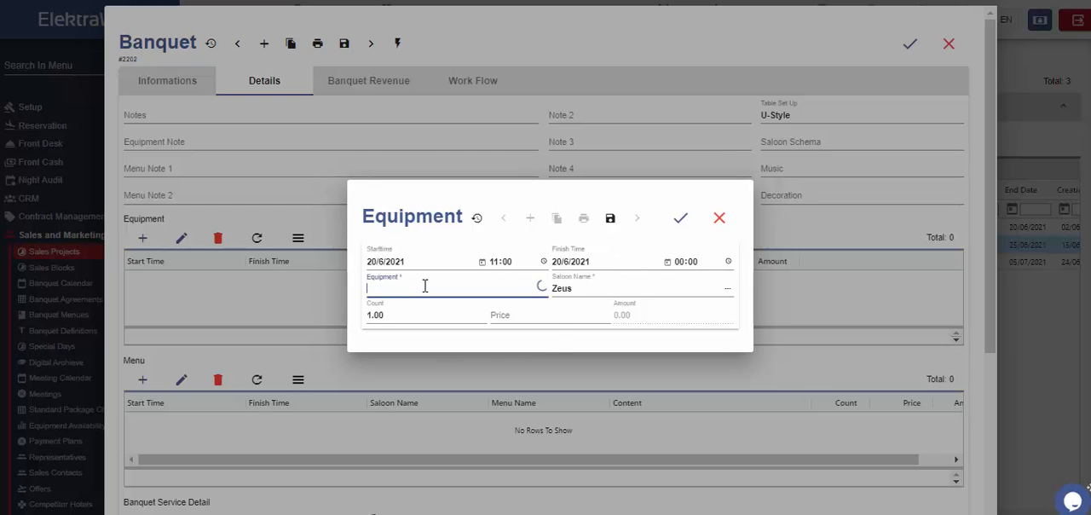
left_click(407, 340)
left_click(403, 316)
double_click(394, 315)
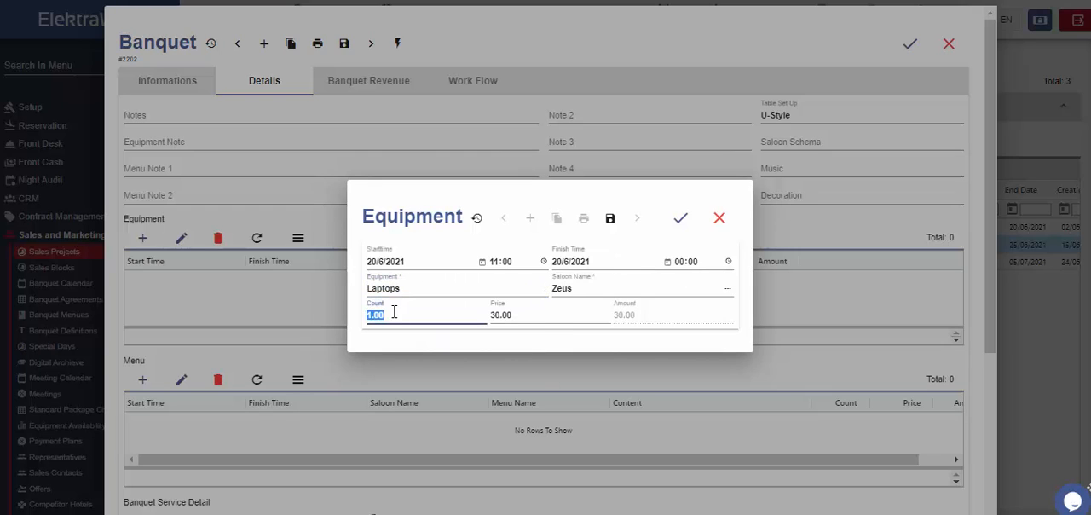
type("3")
left_click(684, 221)
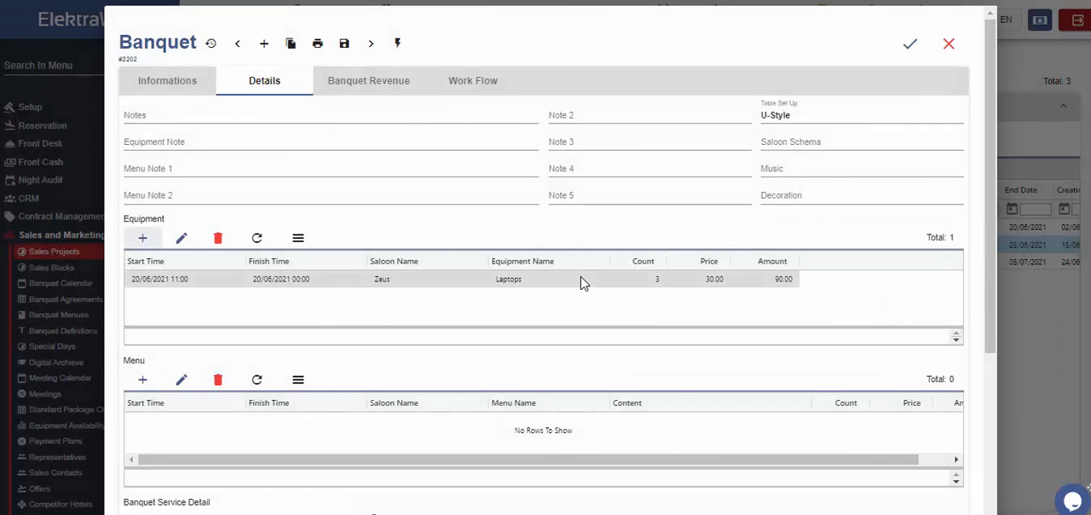
Add the Coffee Break Menu to the banquet's menu list and save the entry.
left_click(144, 243)
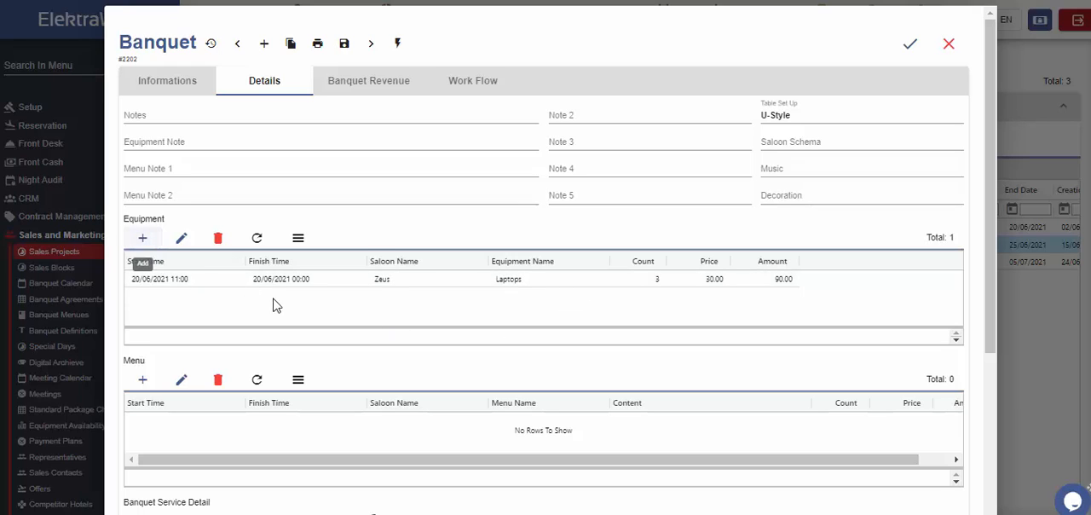
scroll(247, 401, "down", 2)
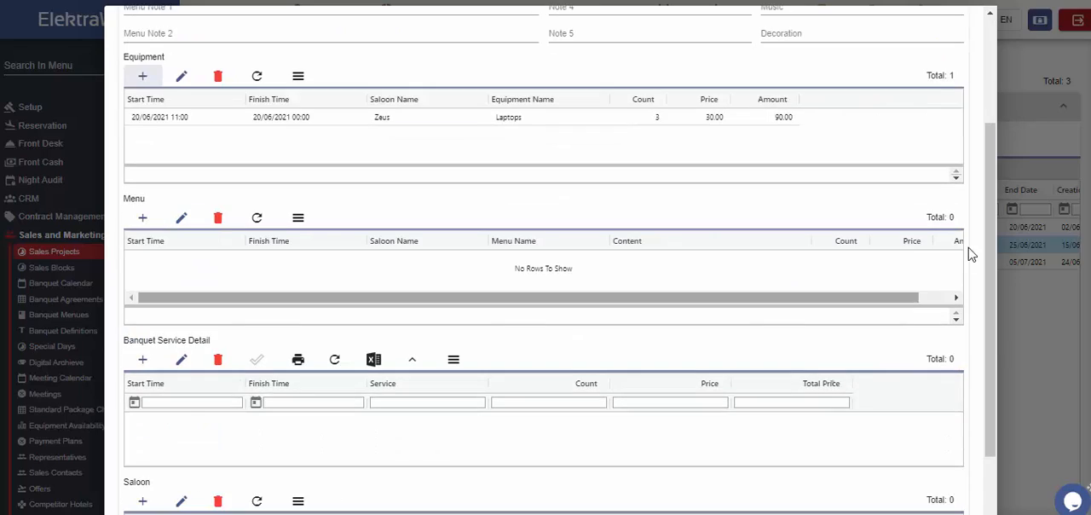
left_click(142, 218)
left_click(455, 173)
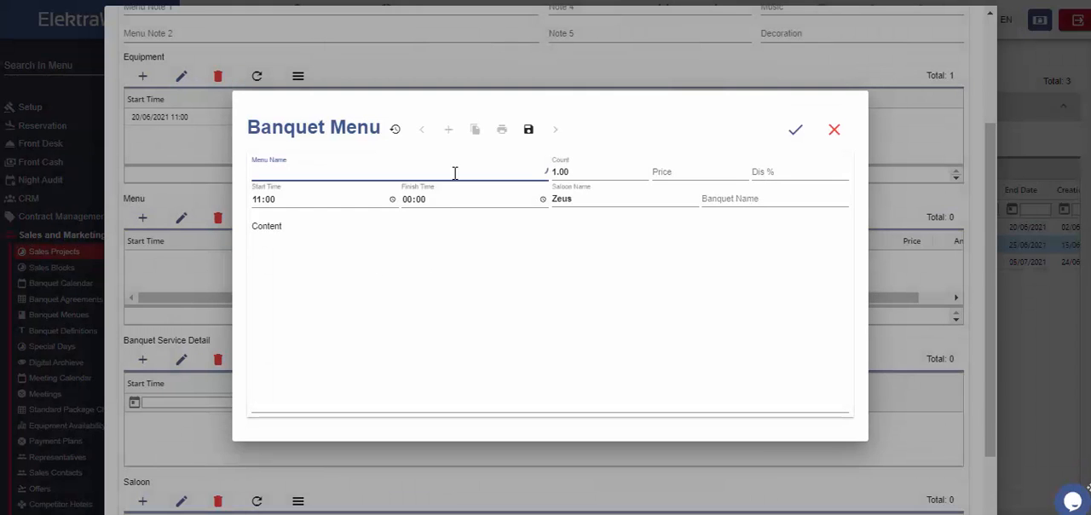
left_click(315, 204)
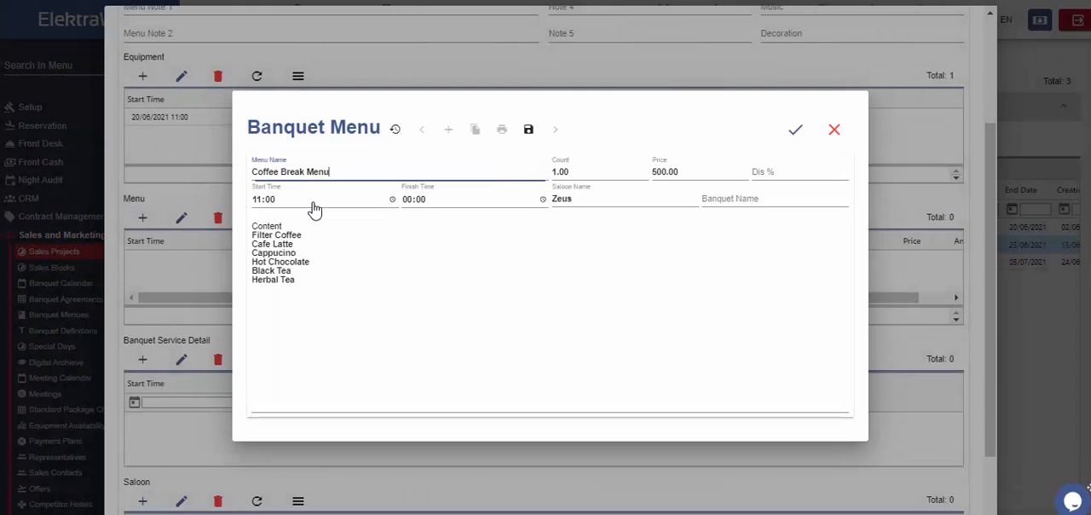
left_click(795, 128)
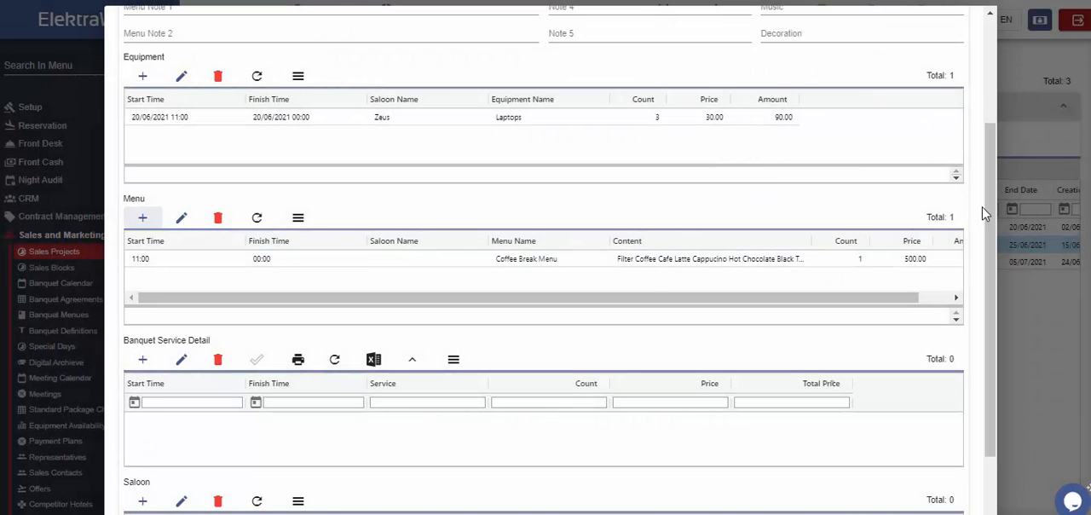
Look over the banquet's service detail and saloon lists, and view its banquet revenue.
scroll(983, 214, "down", 1)
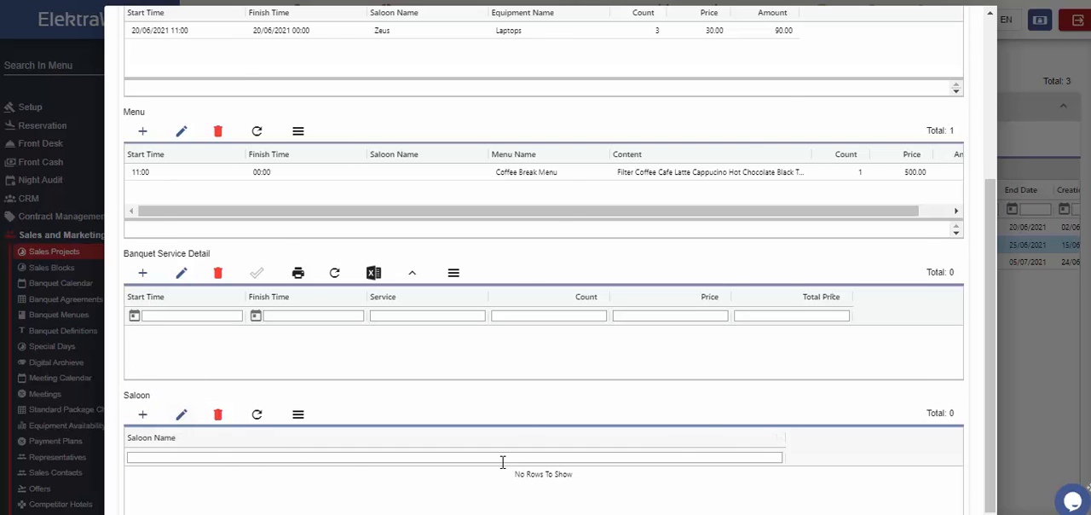
scroll(502, 460, "up", 3)
left_click(347, 91)
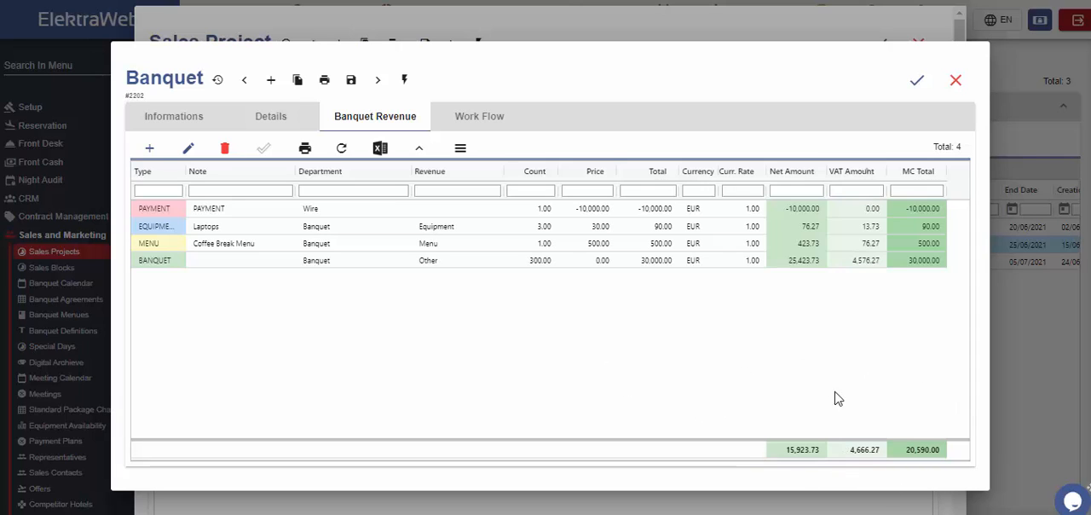
Add a work flow entry with start time 11:15 and description "Serving refreshments", and save the banquet.
left_click(475, 119)
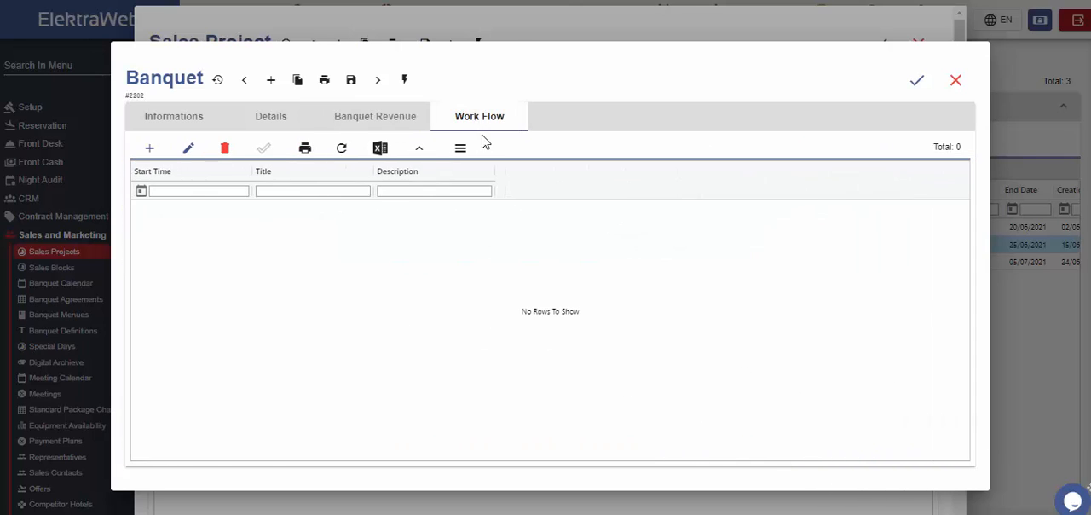
left_click(150, 148)
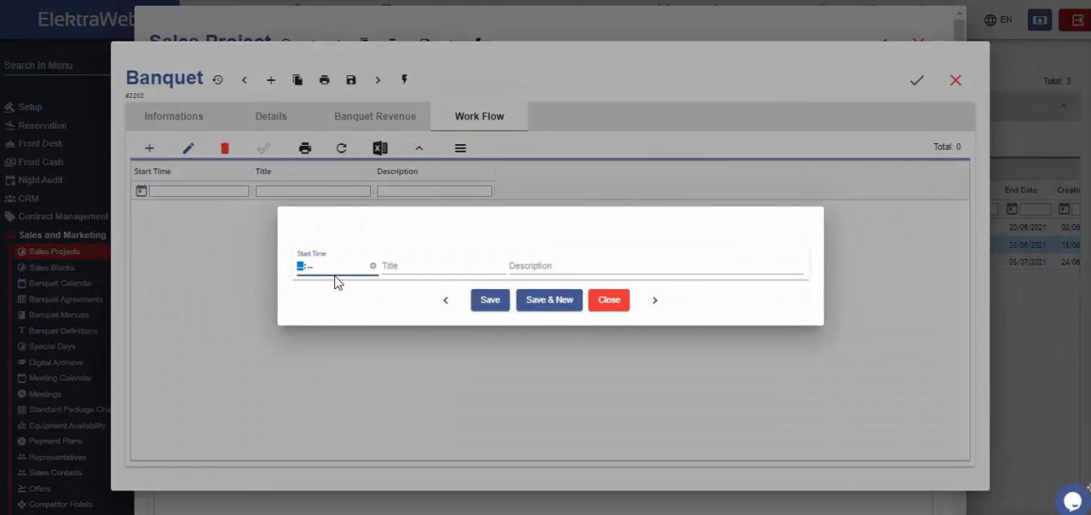
type("11:15")
key("Tab")
type("Serv")
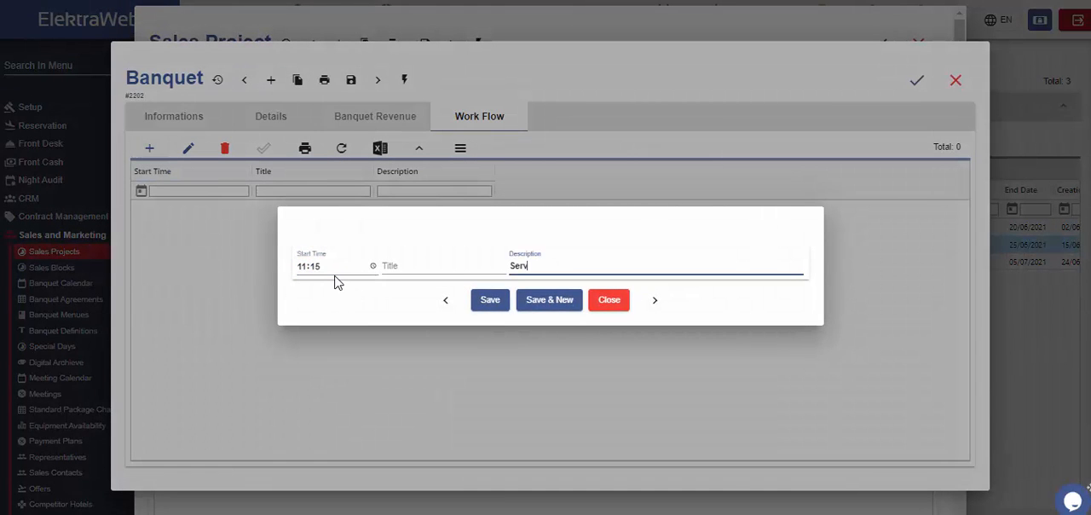
type("ing refreshments")
left_click(487, 300)
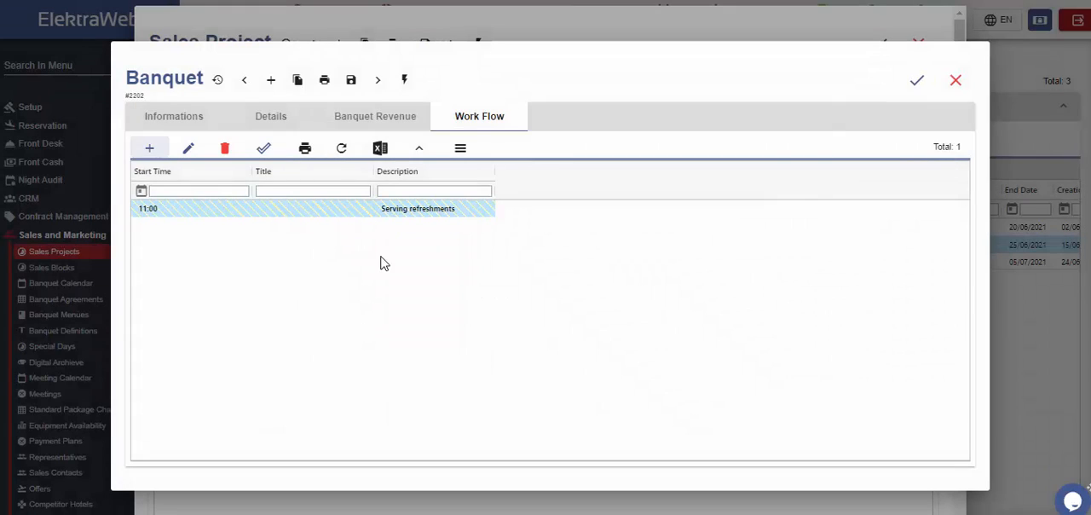
left_click(349, 81)
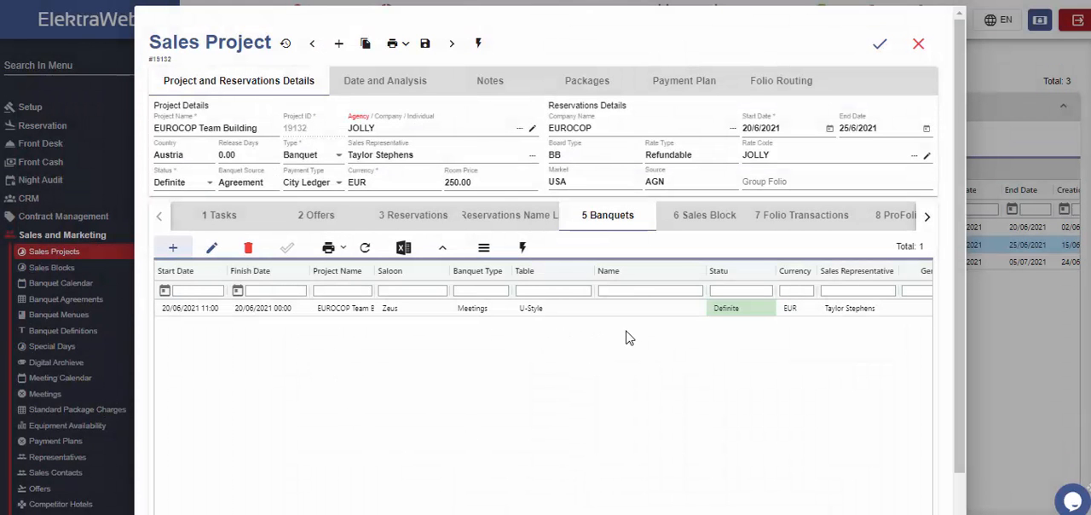
Replicate the Zeus saloon banquet with an Increment Day Count of 1 and a Banquet Count of 1.
left_click(469, 309)
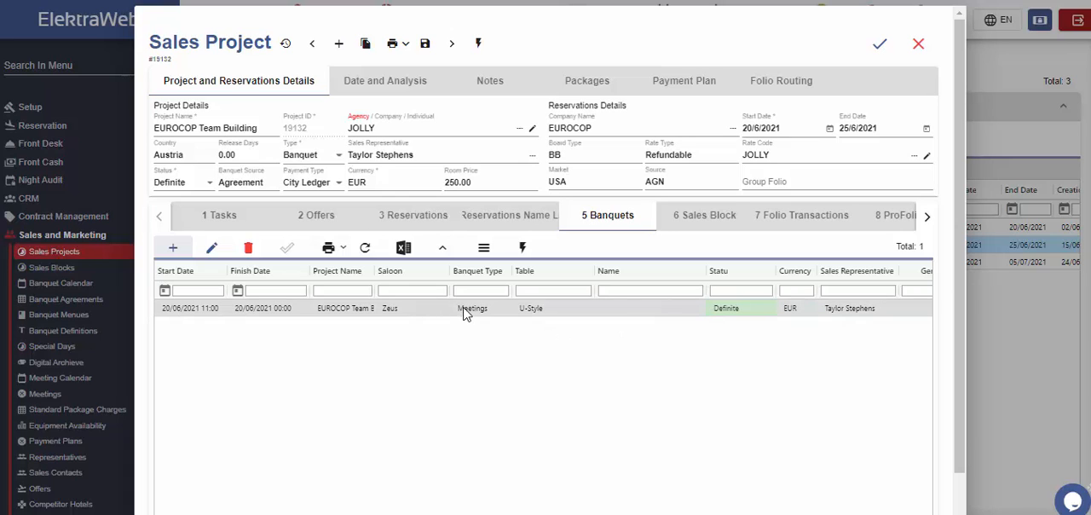
left_click(522, 247)
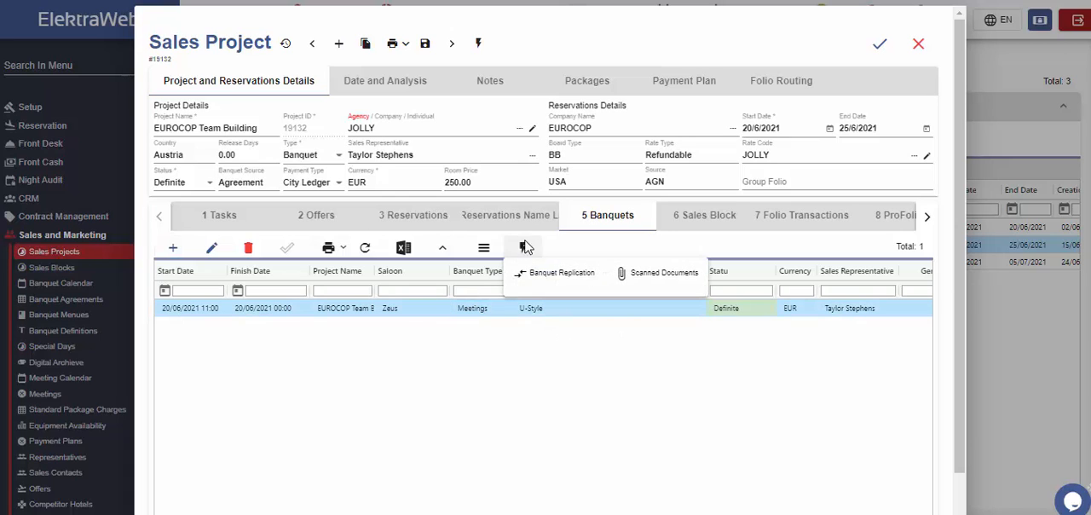
left_click(562, 273)
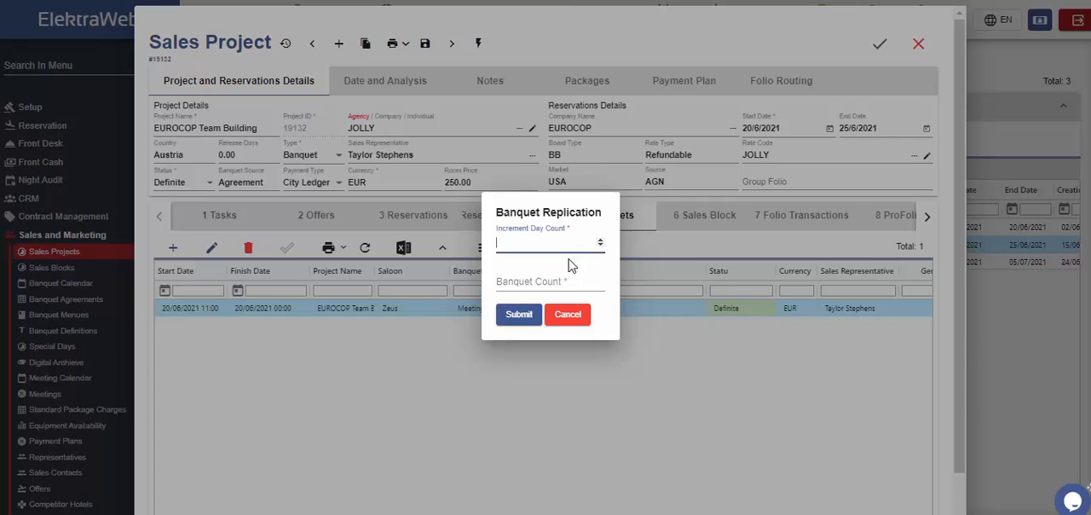
type("1")
left_click(552, 283)
type("1")
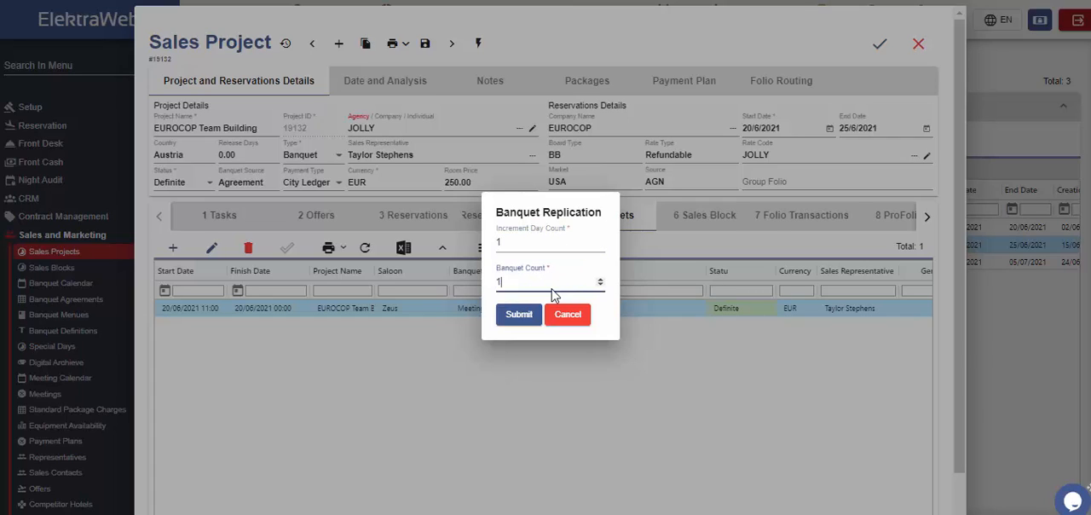
left_click(514, 317)
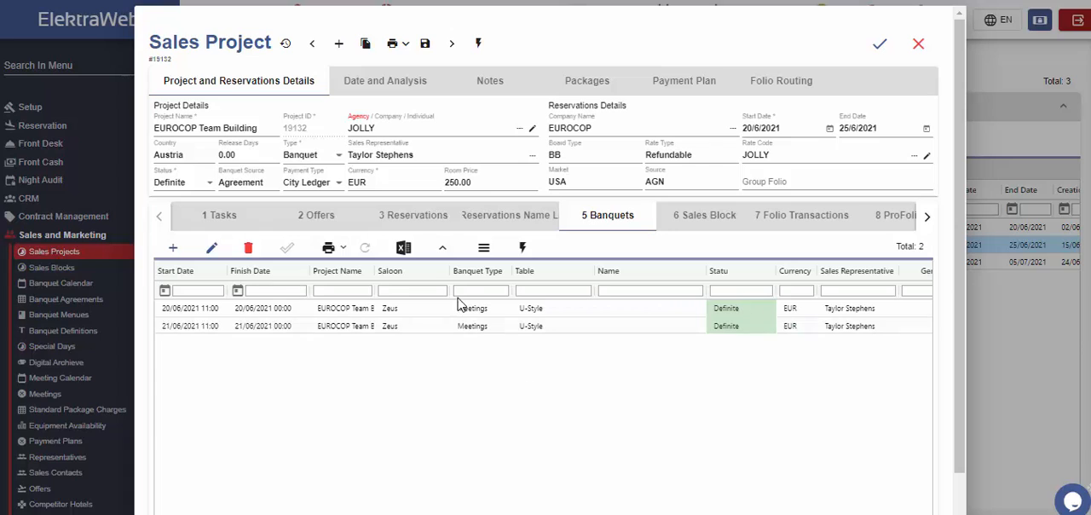
View the sales project's banquet revenue and refresh the list.
left_click(927, 216)
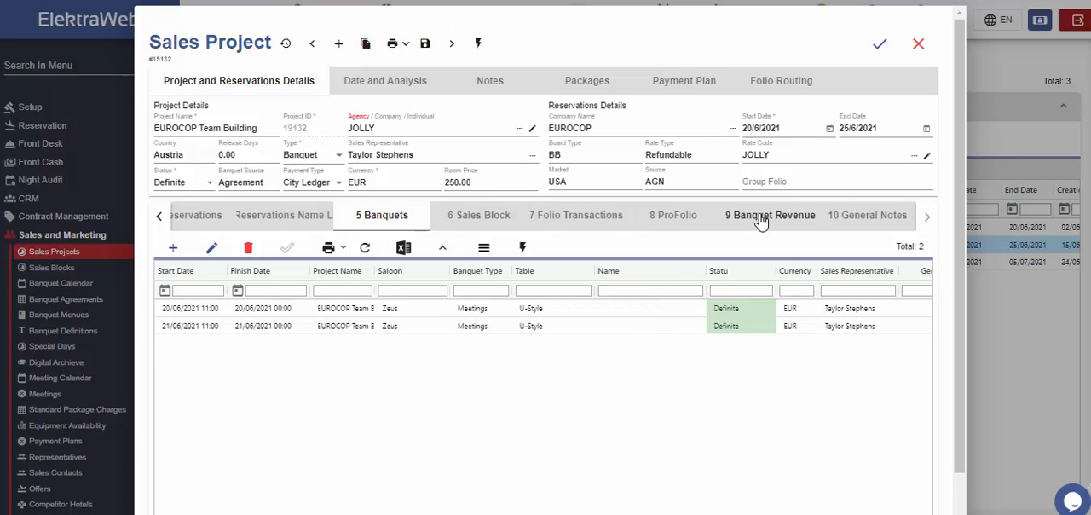
left_click(761, 218)
left_click(366, 249)
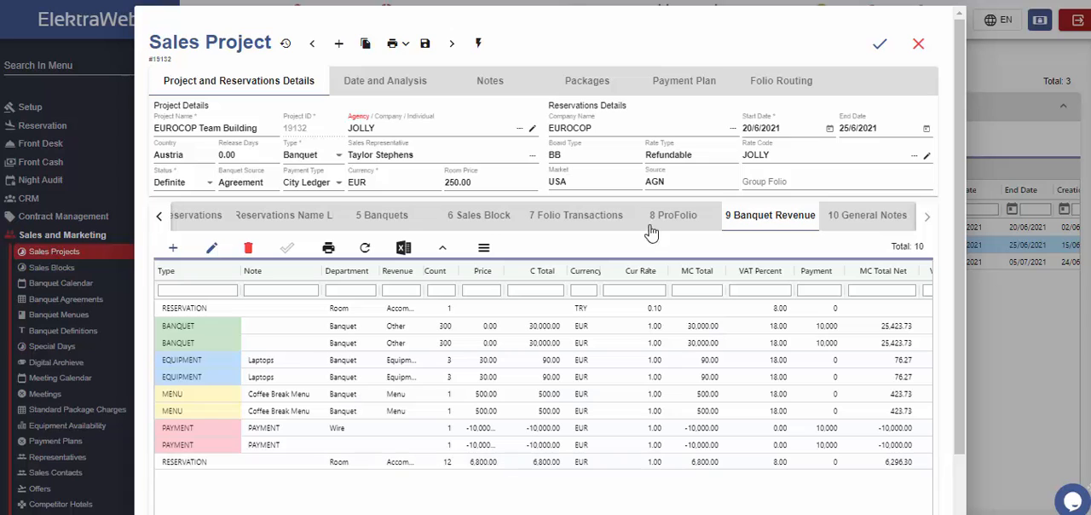
Look through the project's folio transactions and the items offered for quick posting without posting any.
left_click(555, 220)
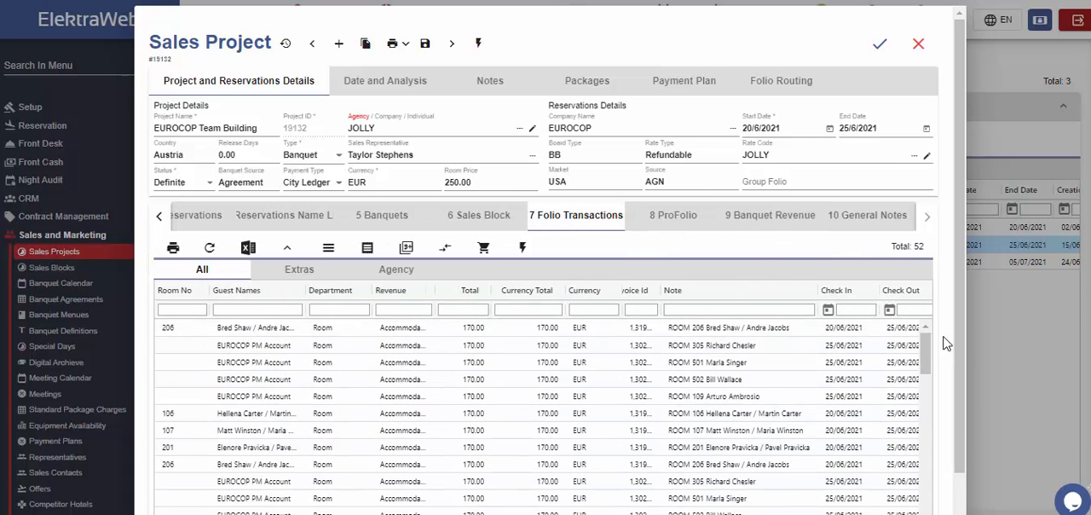
left_click_drag(929, 343, 928, 429)
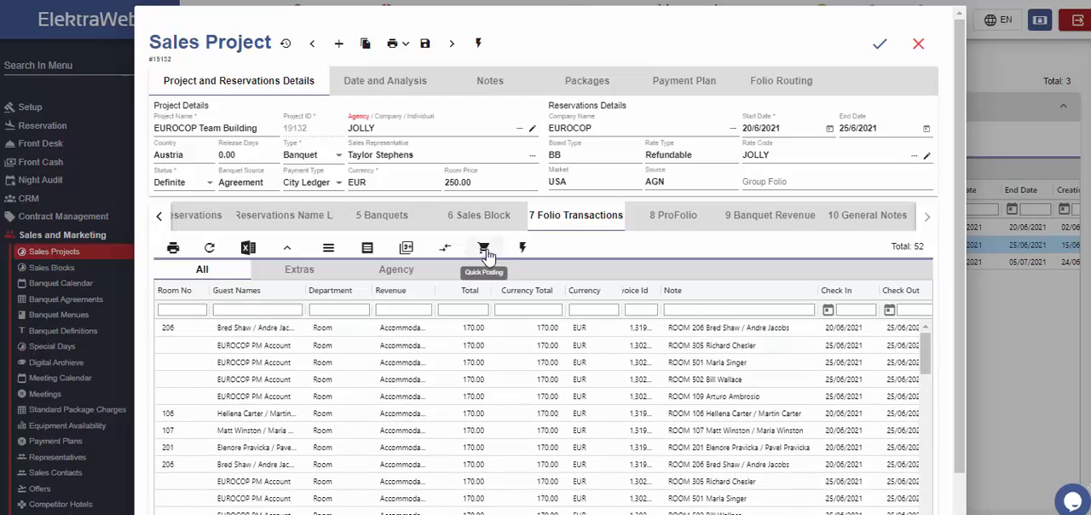
left_click(485, 250)
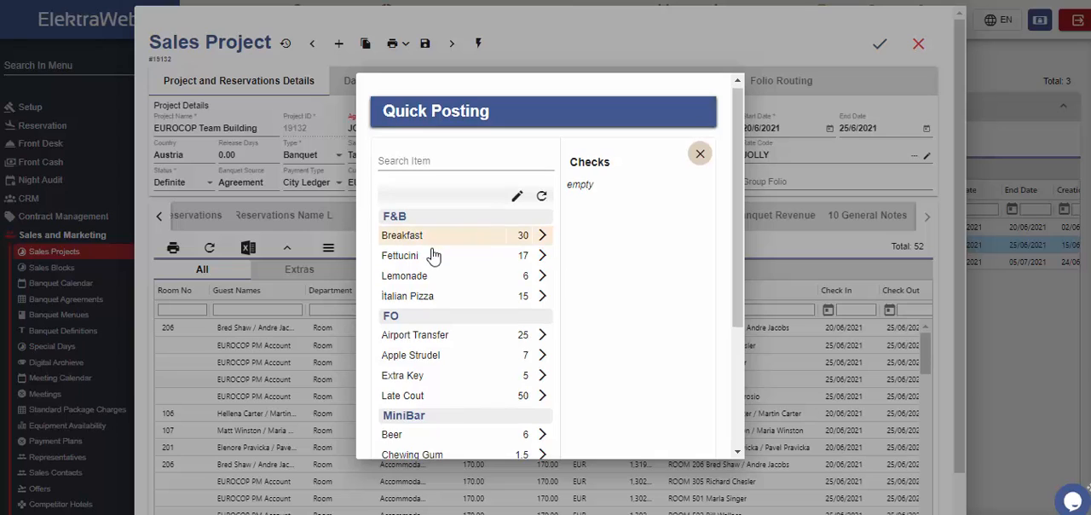
scroll(433, 252, "down", 3)
scroll(433, 256, "up", 3)
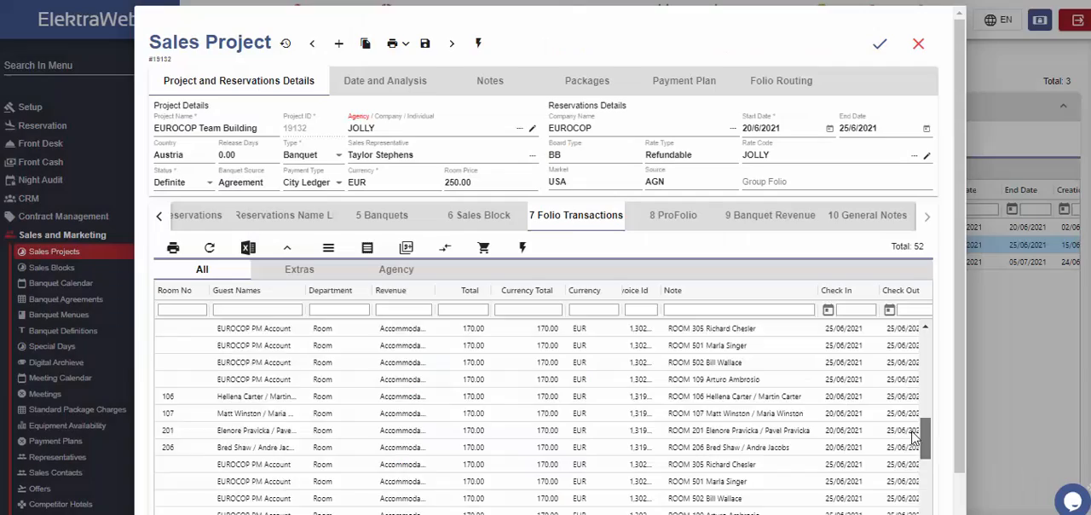
left_click_drag(913, 435, 919, 345)
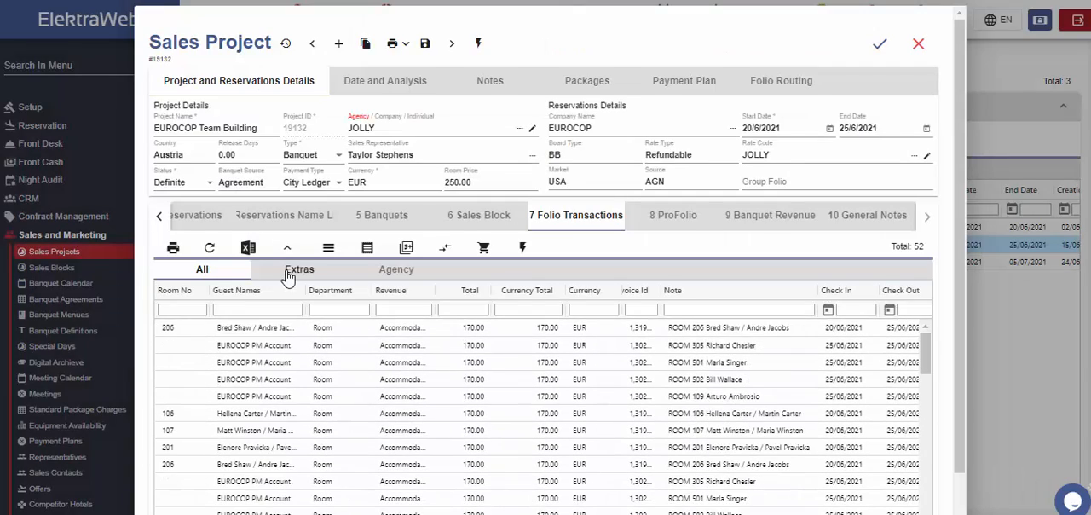
Check the extras and agency folio transactions, return to the full list, and view the project's ProFolio.
left_click(288, 273)
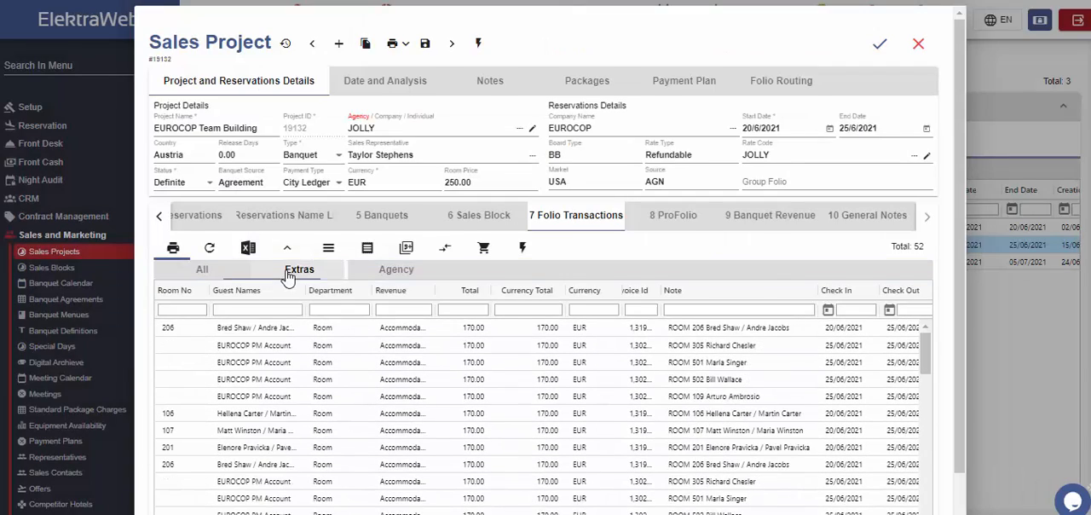
left_click(395, 273)
left_click(205, 270)
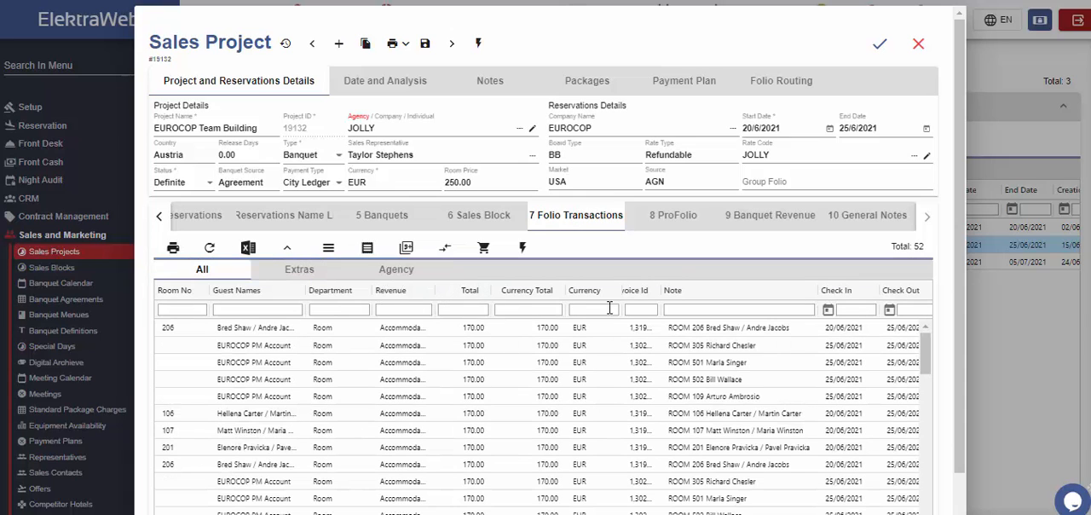
left_click(675, 219)
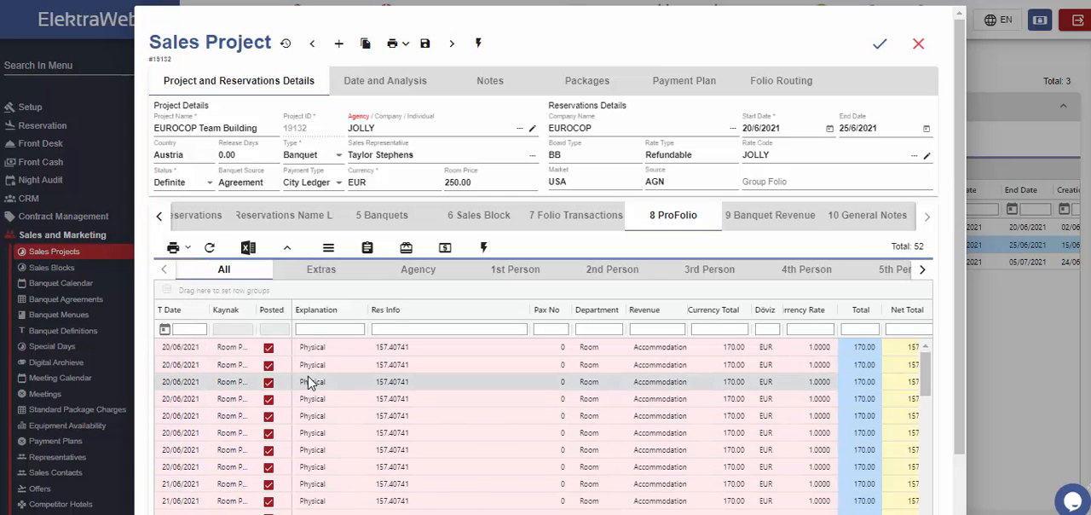
Start a new general note for the project with the type Checkin Note.
left_click(886, 219)
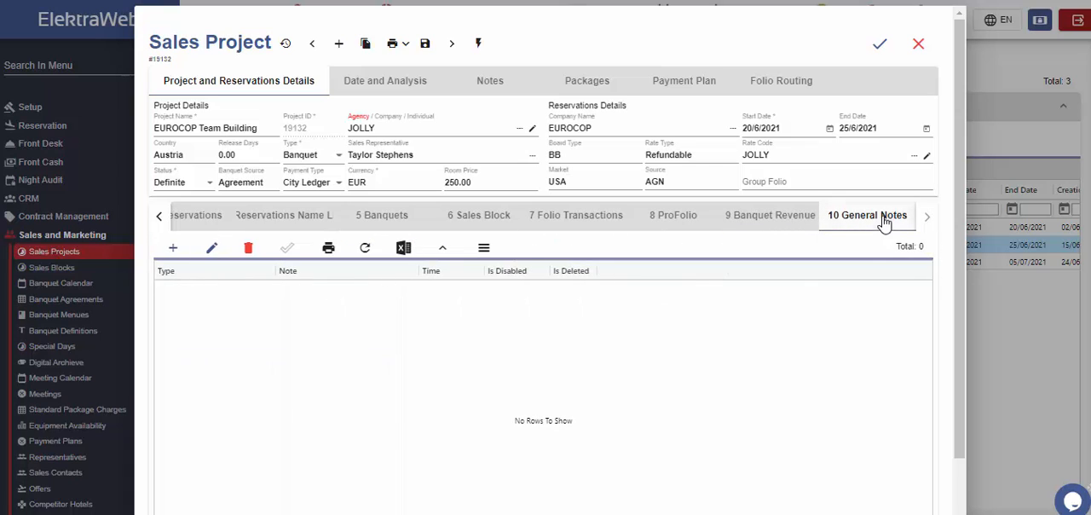
left_click(173, 247)
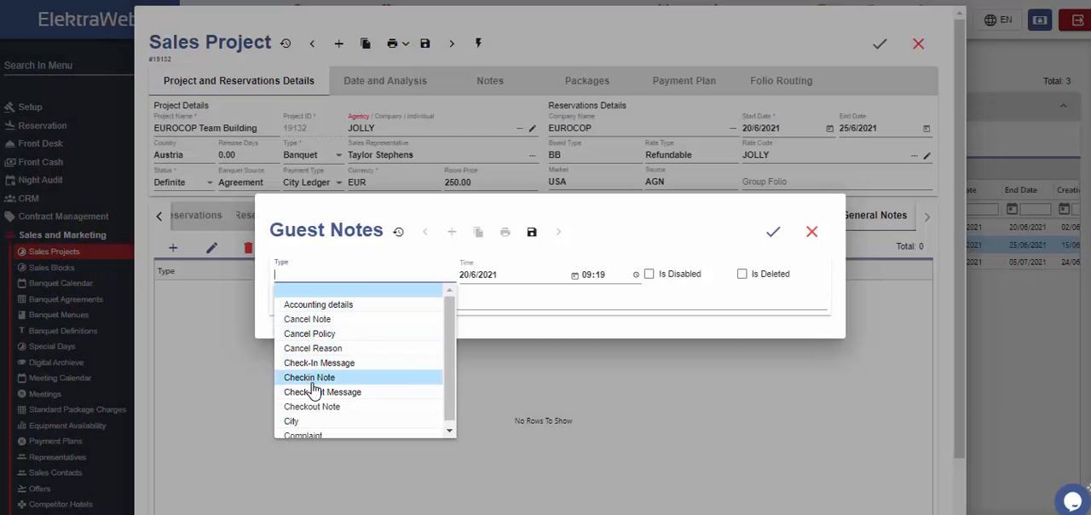
left_click(311, 379)
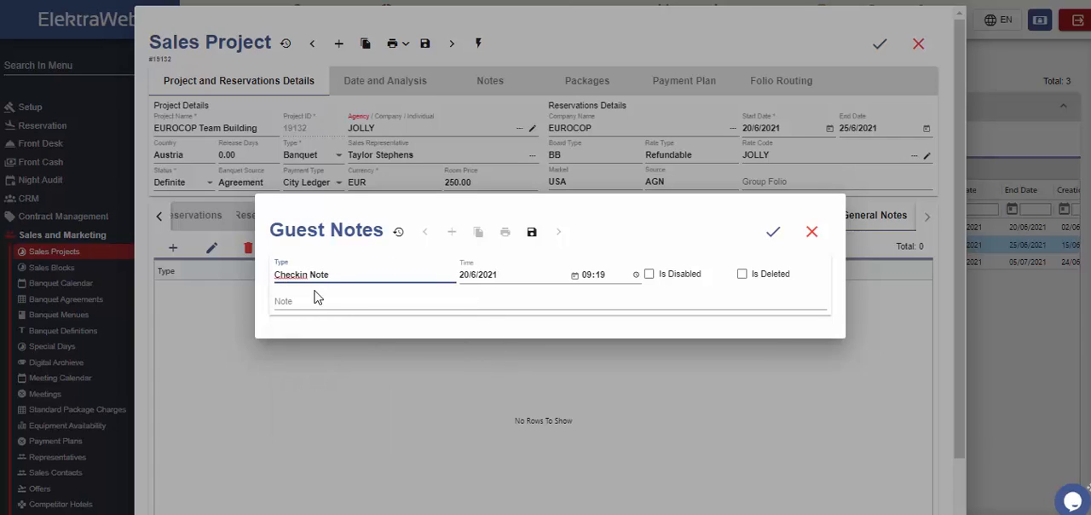